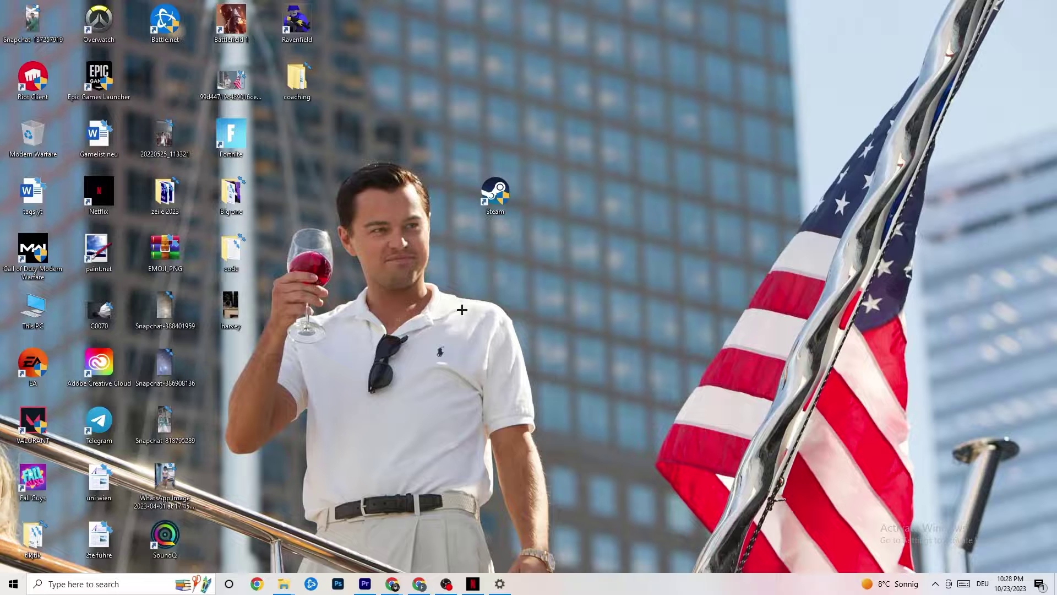
- Launch Task Manager from the taskbar menu and maximize it to full screen
right_click(588, 586)
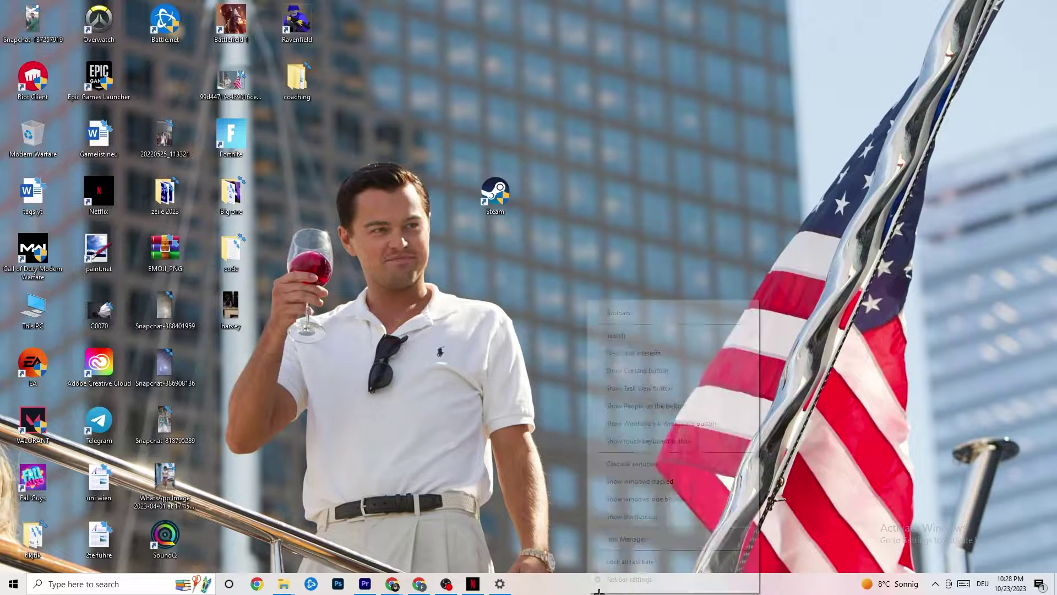
left_click(636, 539)
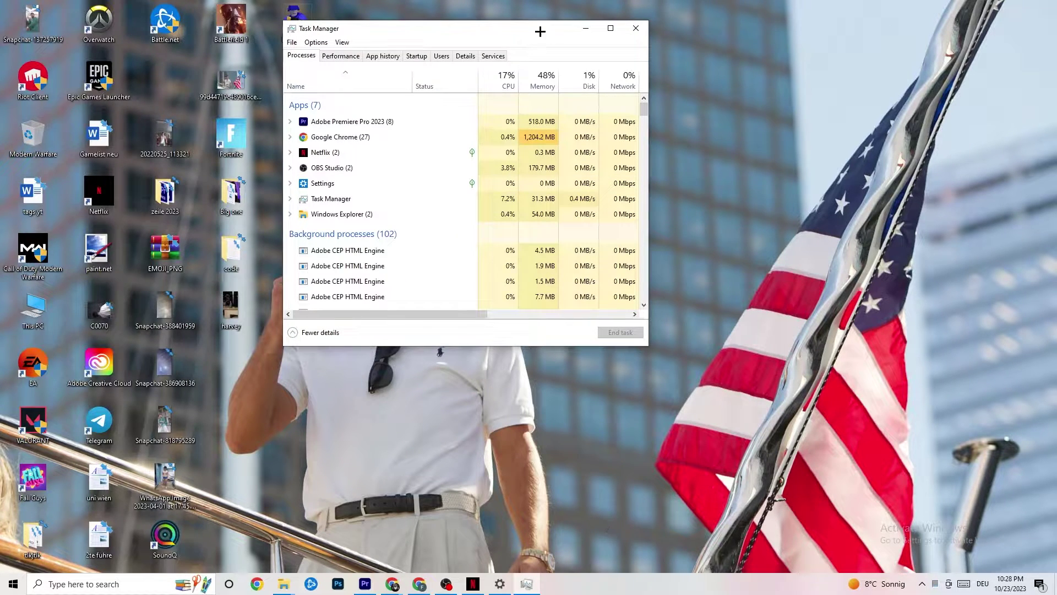
left_click(610, 28)
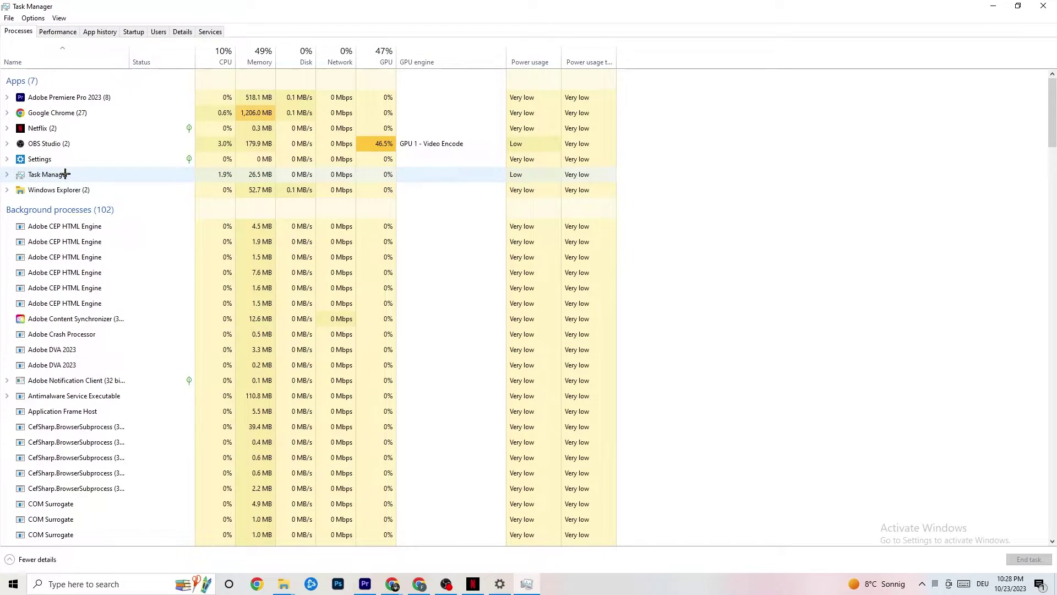
- Check Google Chrome's actions without ending it, then switch to the Details process list
right_click(77, 113)
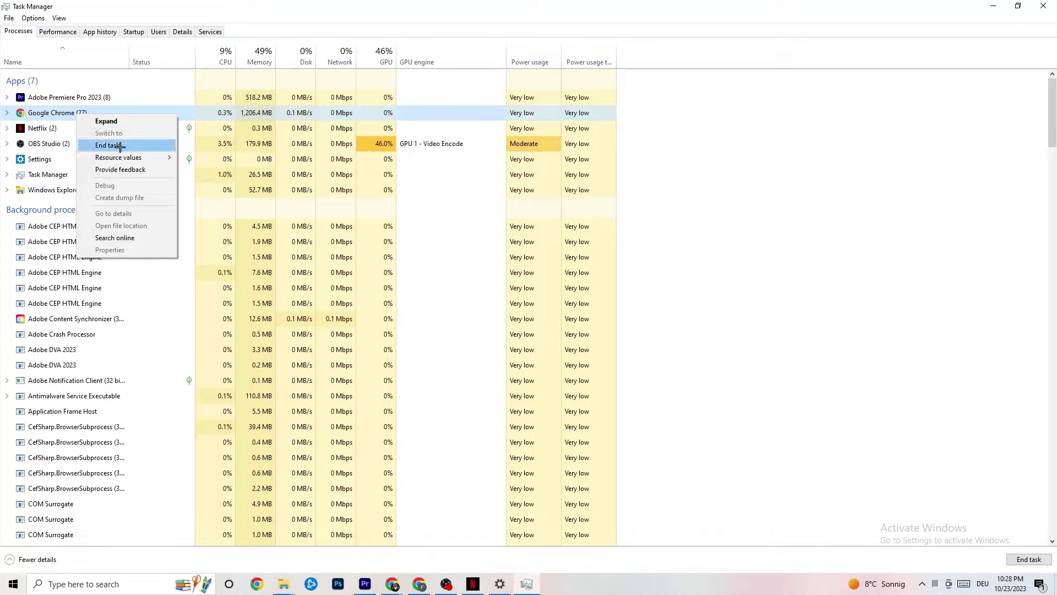
left_click(759, 130)
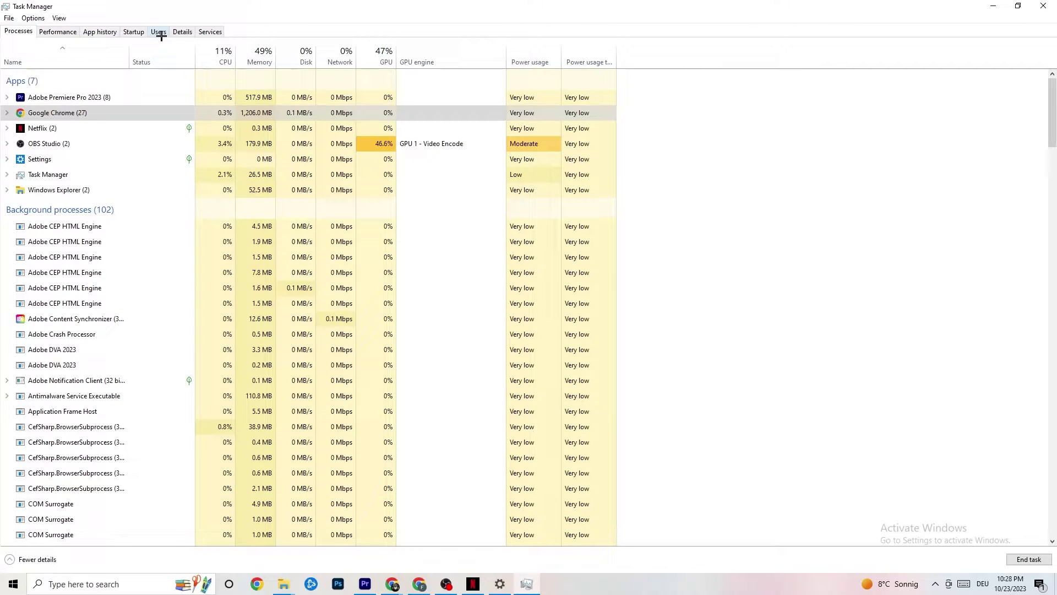
left_click(182, 31)
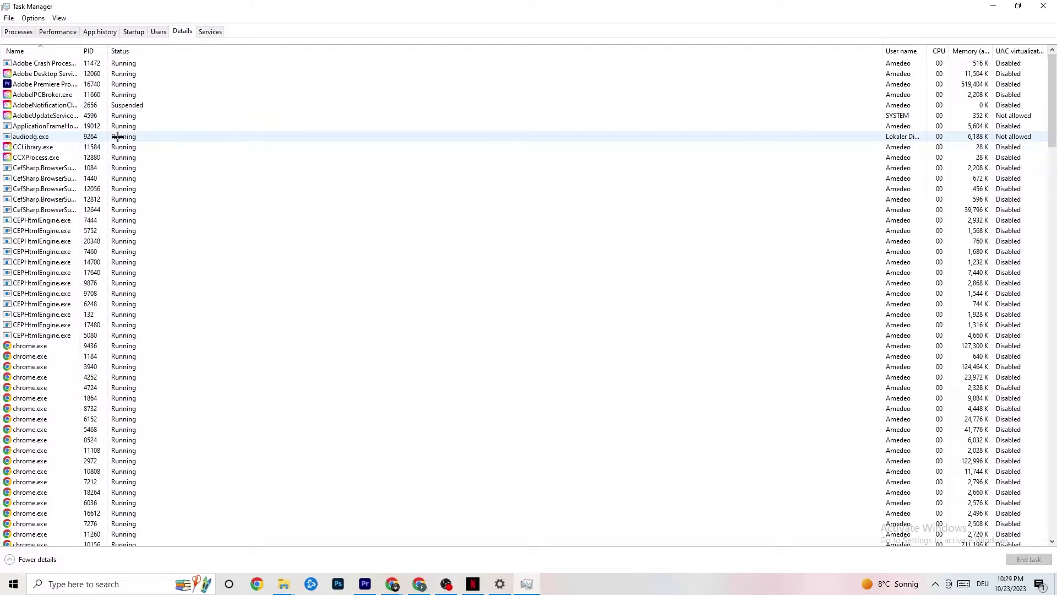
right_click(57, 85)
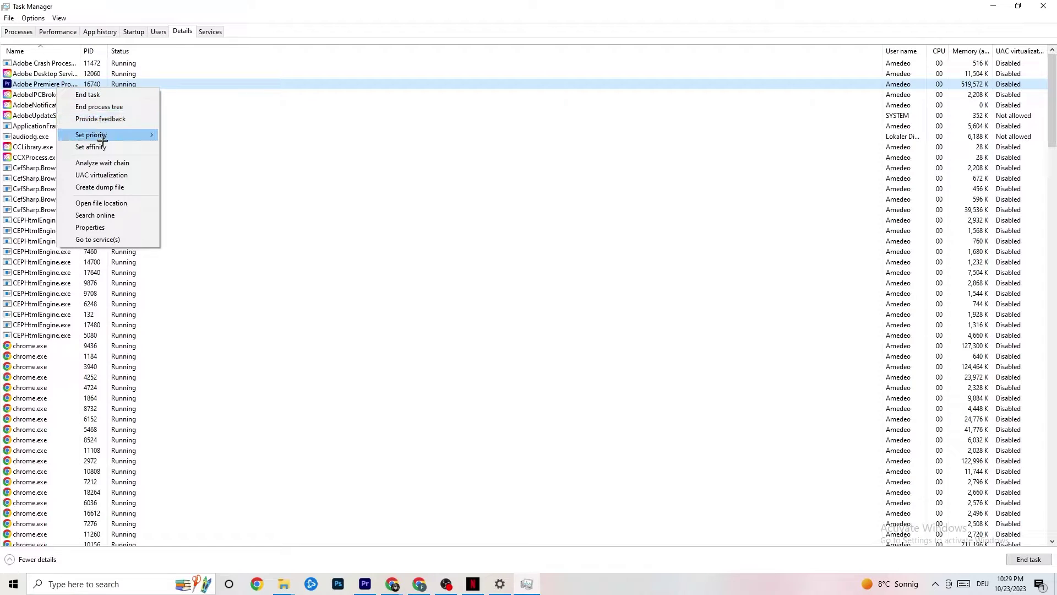
mouse_move(102, 138)
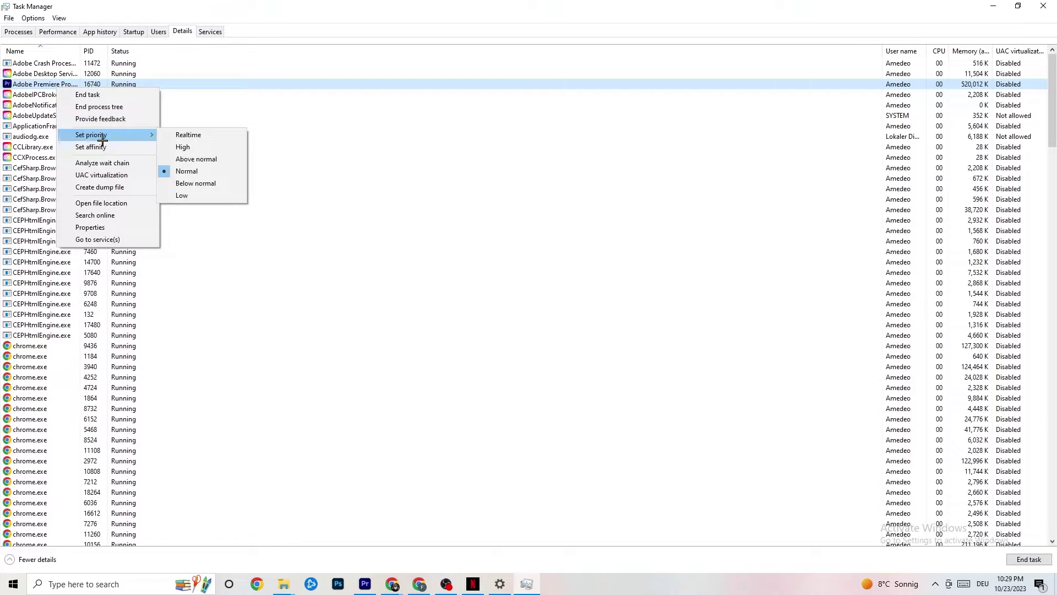
left_click(146, 132)
left_click(146, 132)
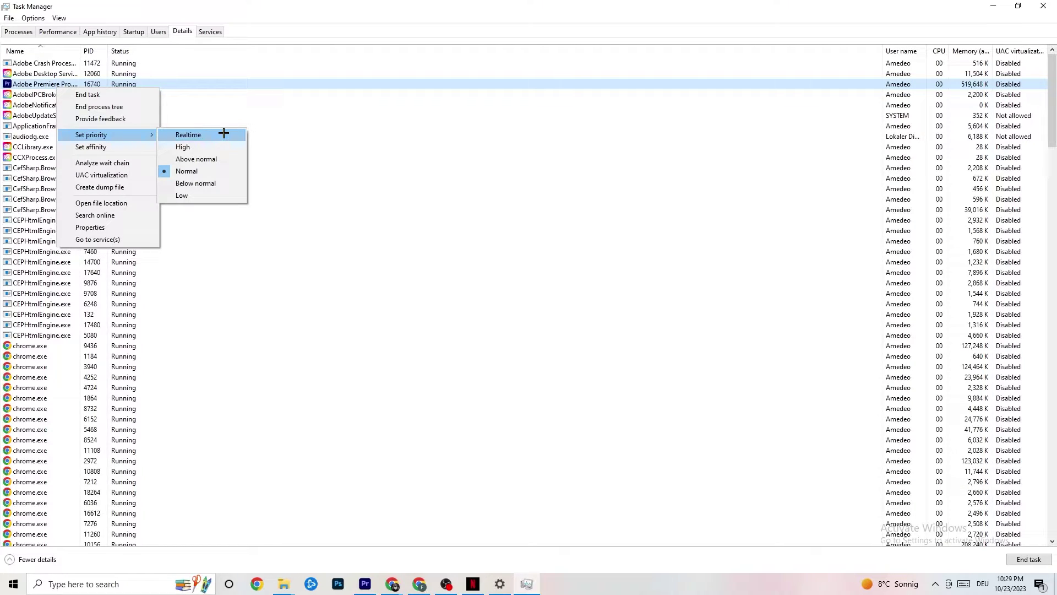
left_click(285, 117)
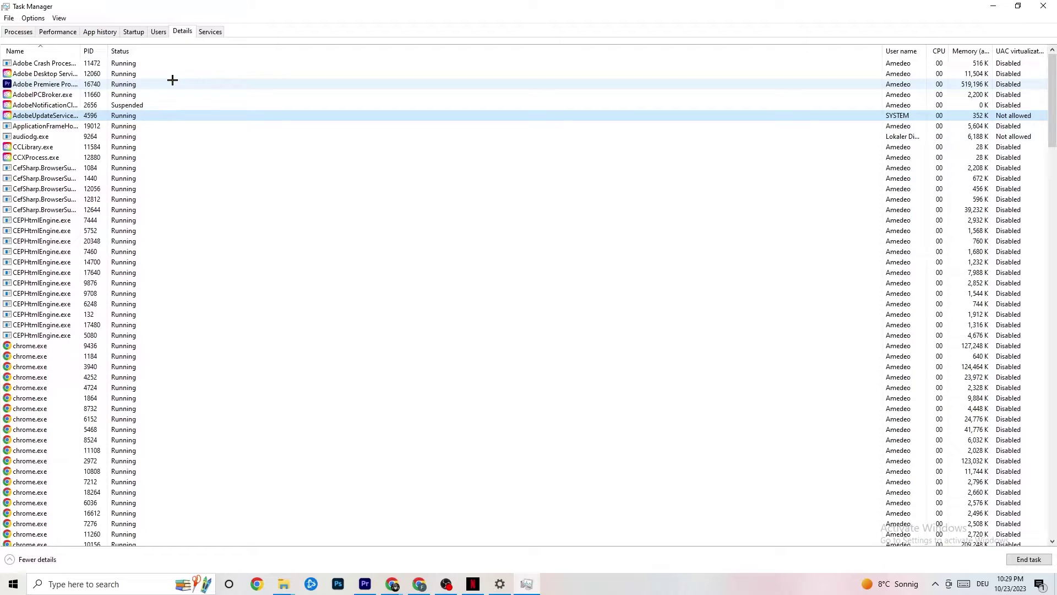
- Review the Startup apps list and the Razer Synapse entry's actions, leaving it unchanged
left_click(133, 31)
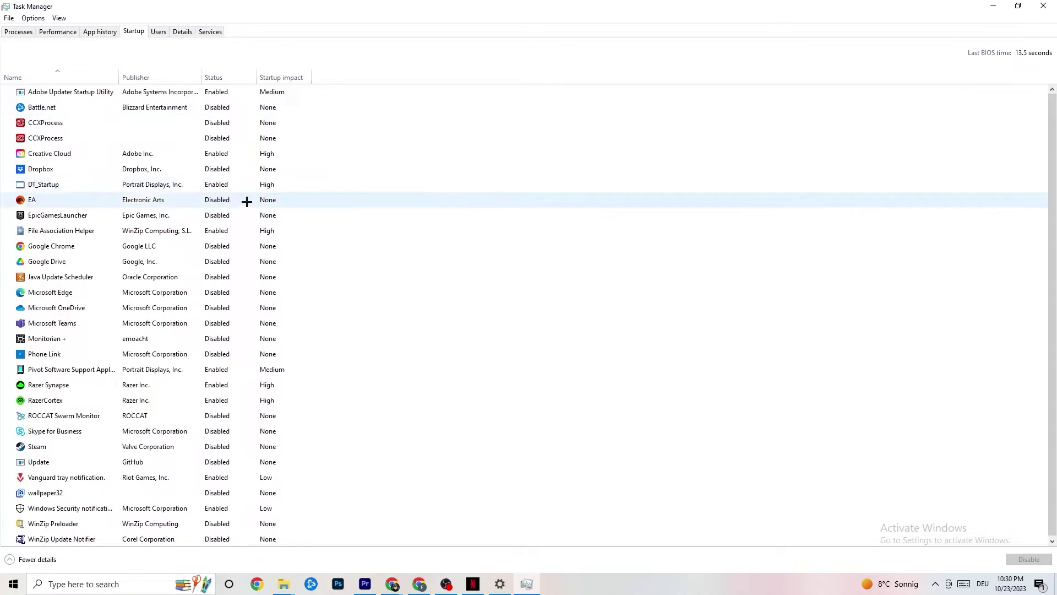
right_click(214, 386)
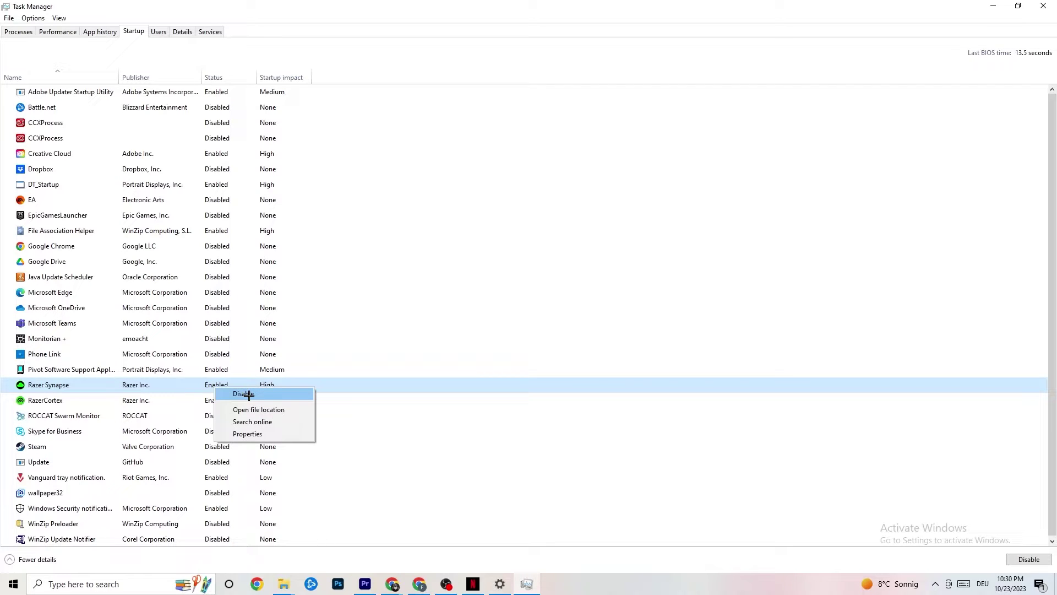
left_click(545, 56)
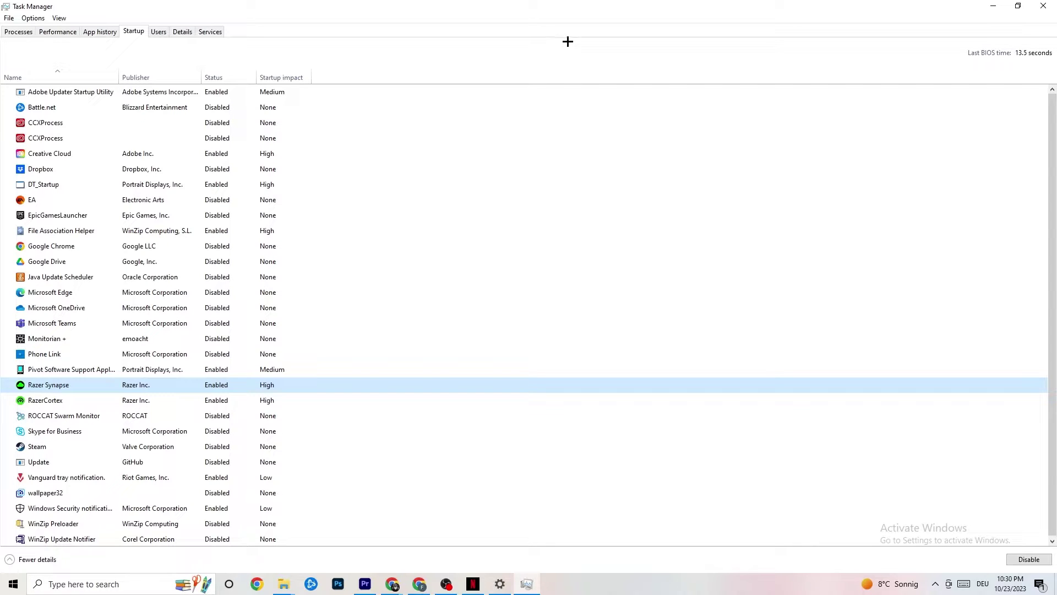
- Close Task Manager and open Windows Settings from the Start menu
left_click(1038, 5)
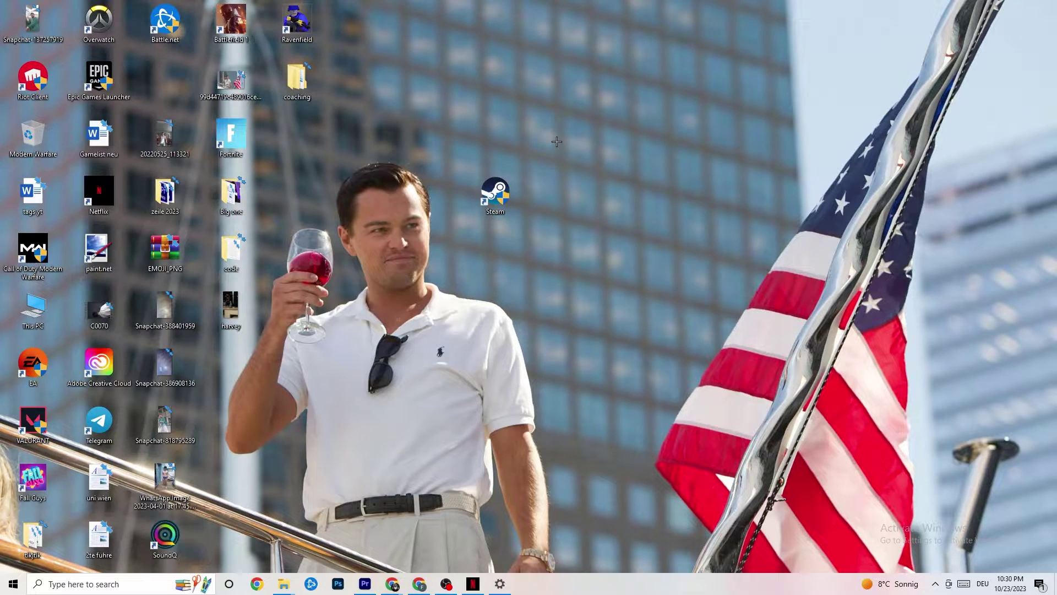
left_click(14, 585)
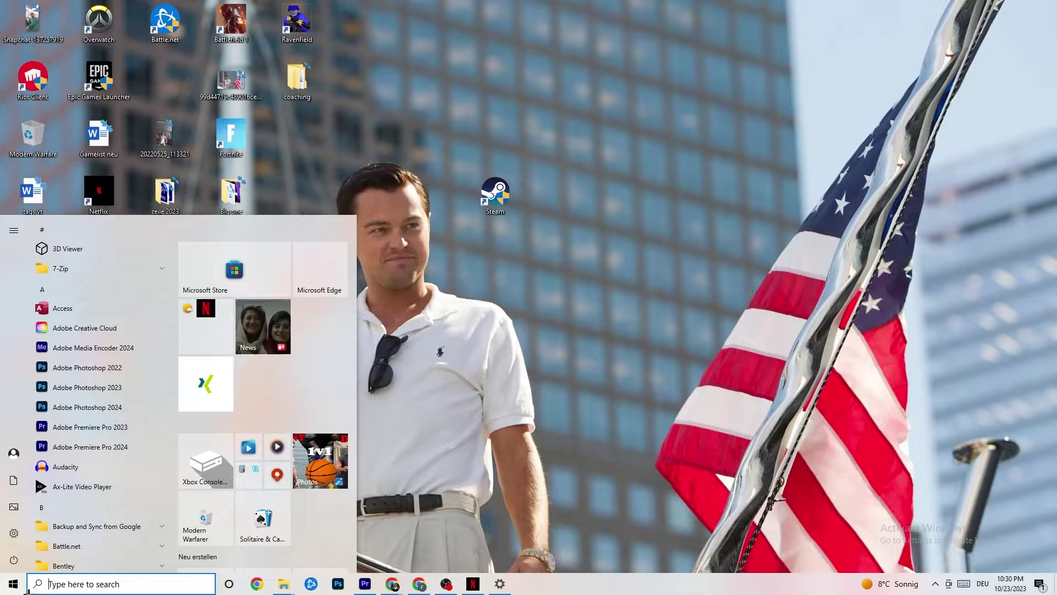
left_click(16, 533)
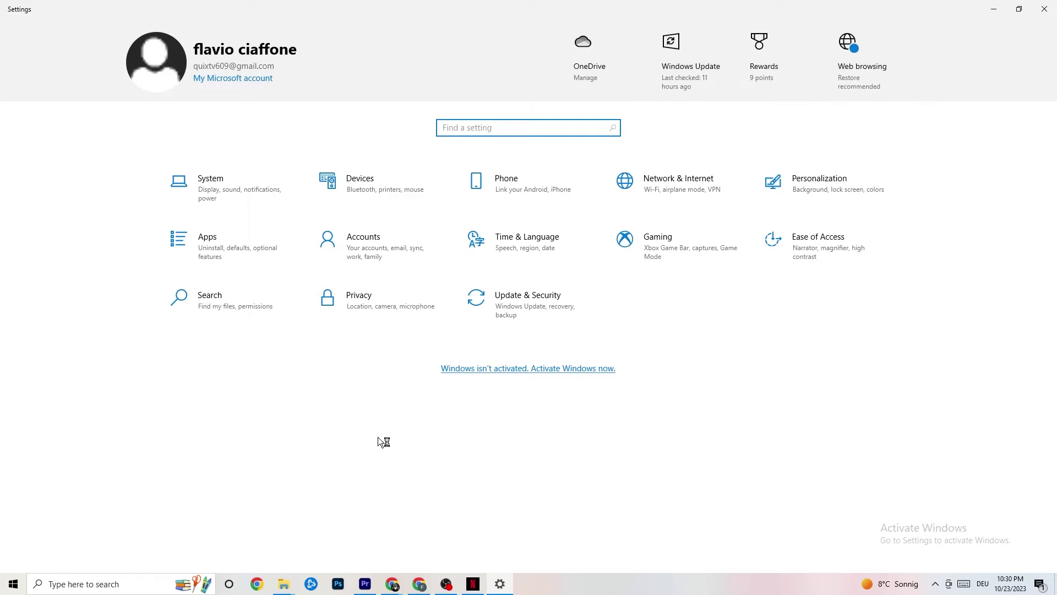
- Keep display scaling at 100% under Scale and layout, then go to Power & sleep
left_click(231, 186)
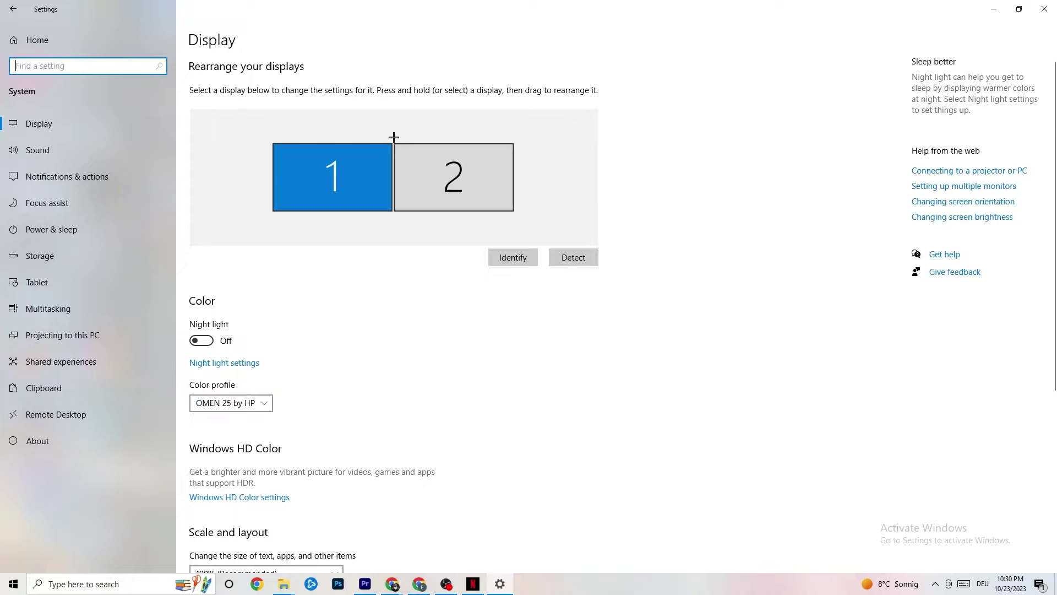
scroll(515, 125, "down", 5)
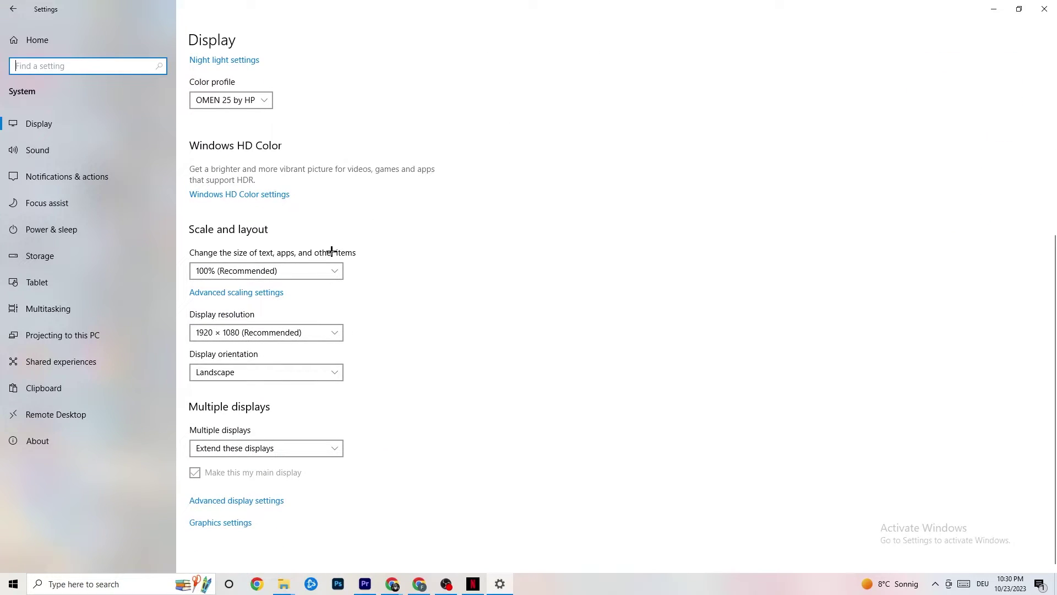
left_click(229, 268)
left_click(418, 213)
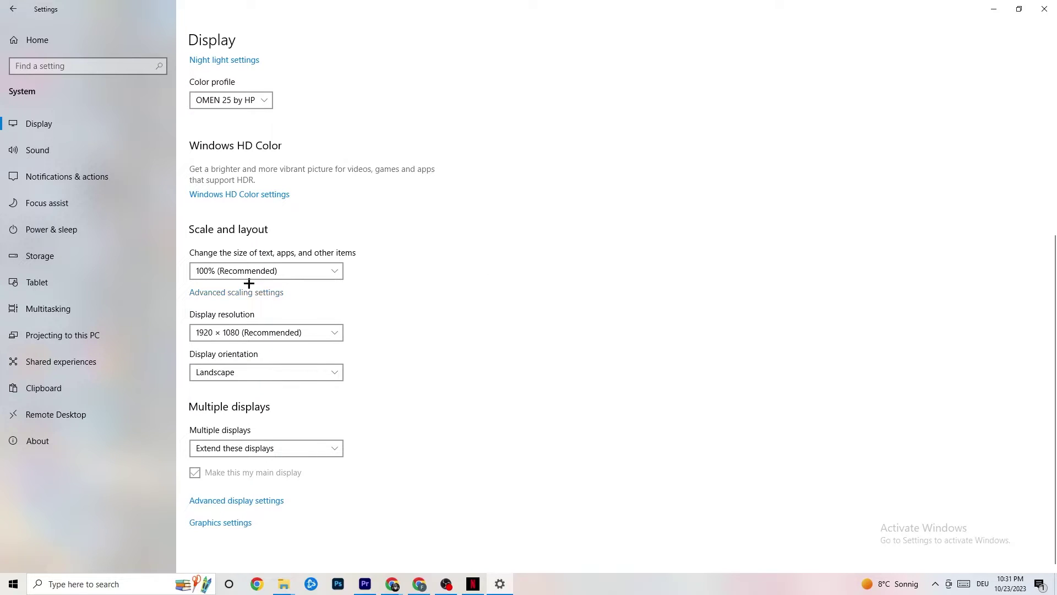
left_click(67, 227)
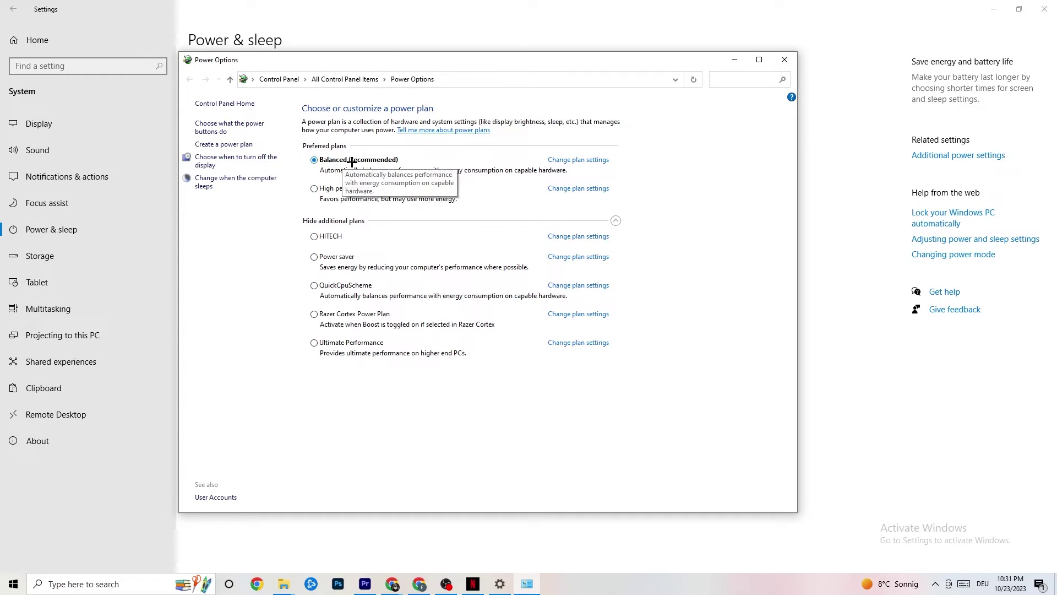
left_click(784, 59)
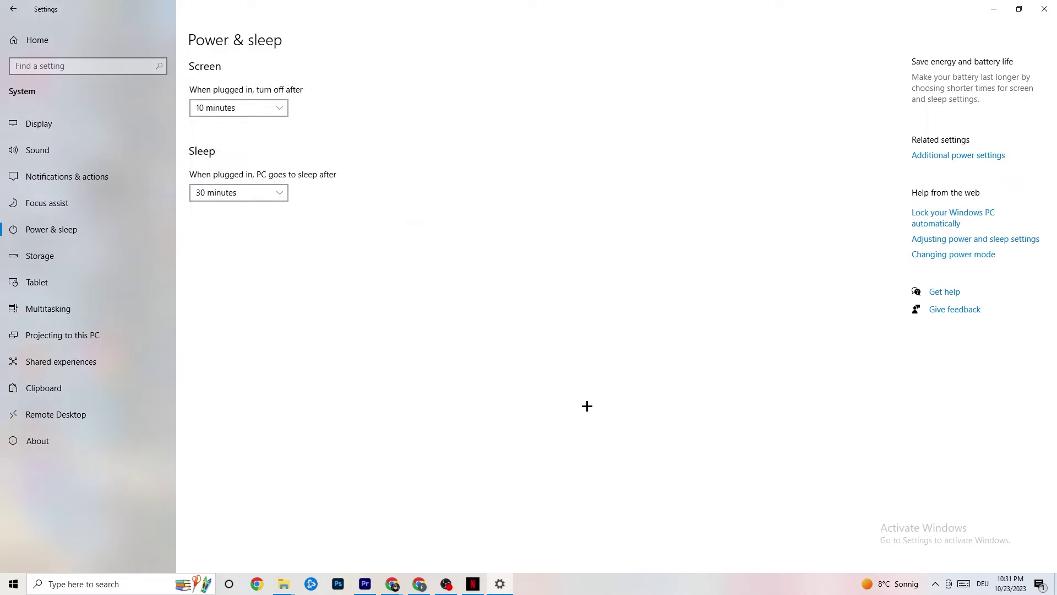
- Confirm Storage Sense is on and set to run Every week, then return to storage
left_click(83, 258)
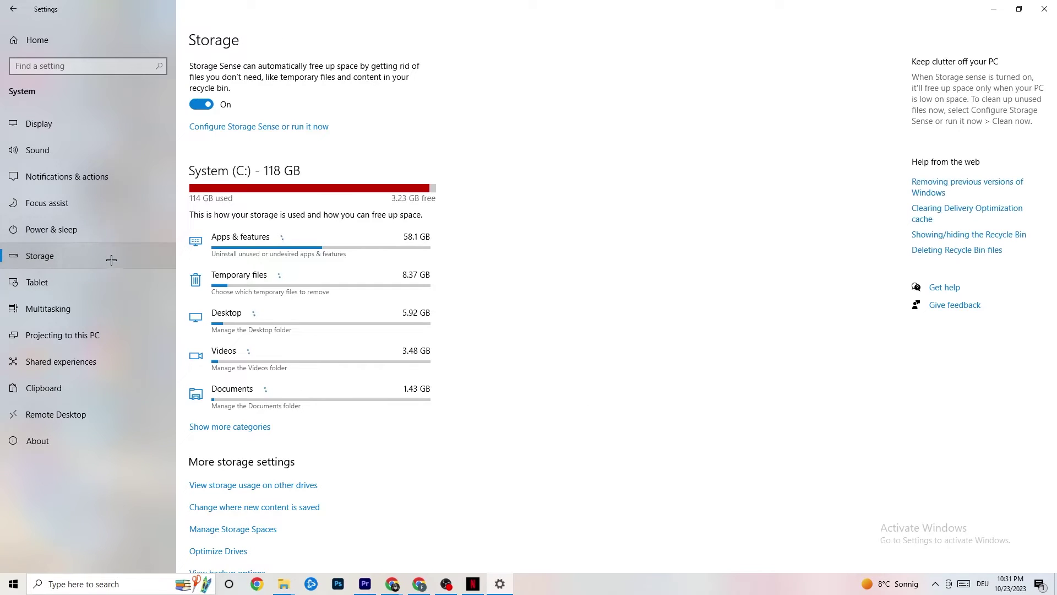
left_click(250, 128)
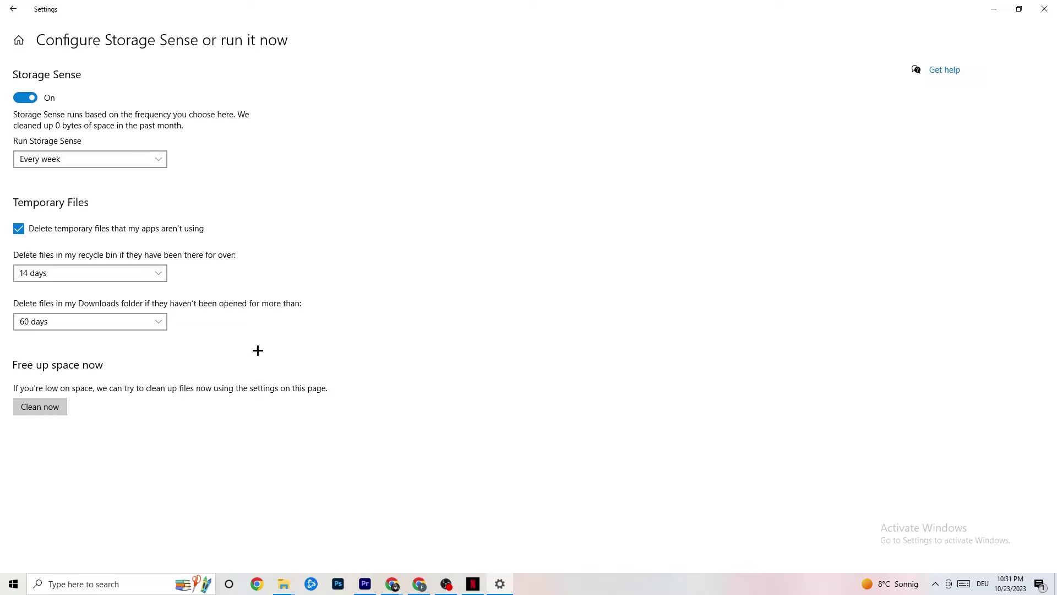
left_click(143, 160)
left_click(187, 155)
left_click(90, 160)
left_click(363, 171)
left_click(10, 3)
- From the Settings home, open Gaming, review Captures, and switch to Game Mode
left_click(12, 8)
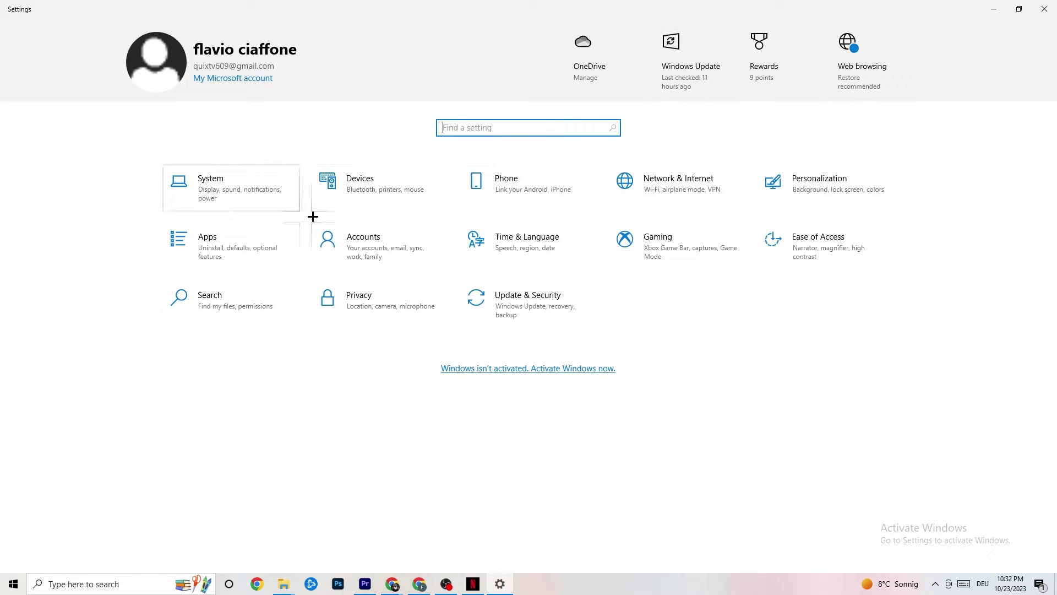
left_click(704, 251)
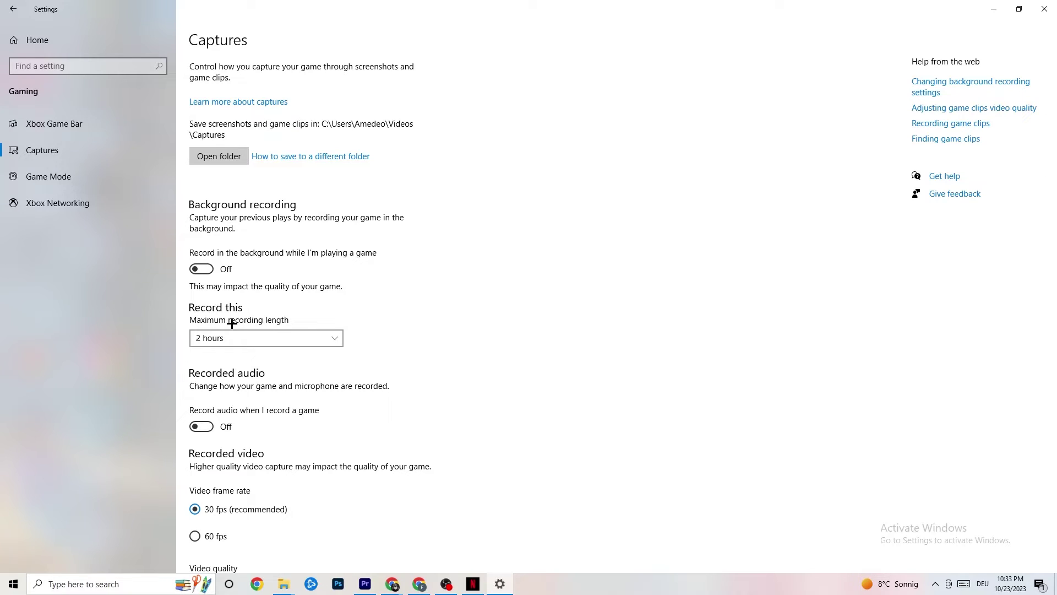
left_click(94, 177)
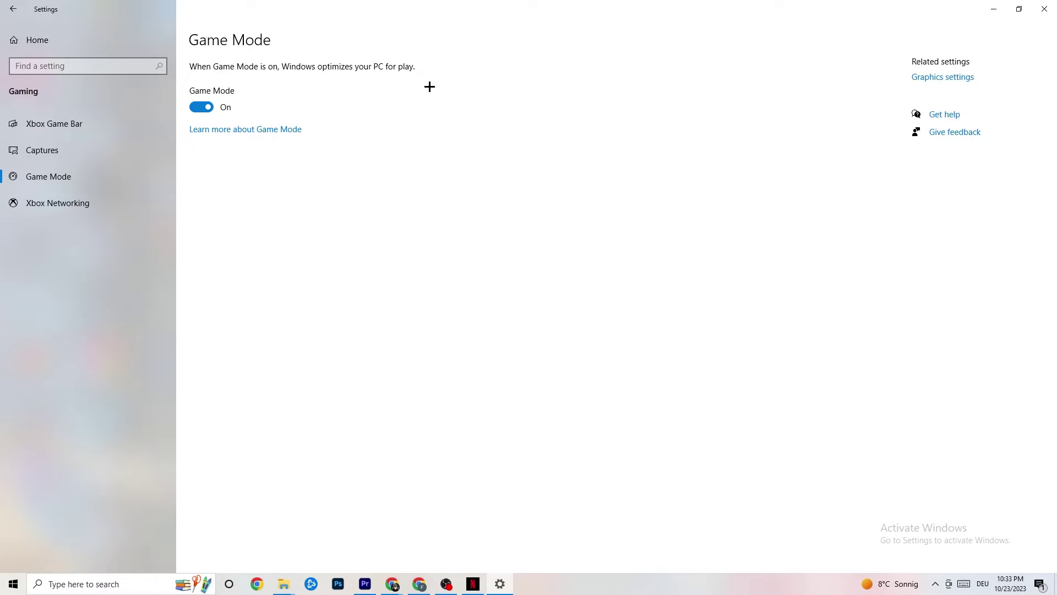
- With Game Mode confirmed On, go back to the Settings home page
left_click(12, 9)
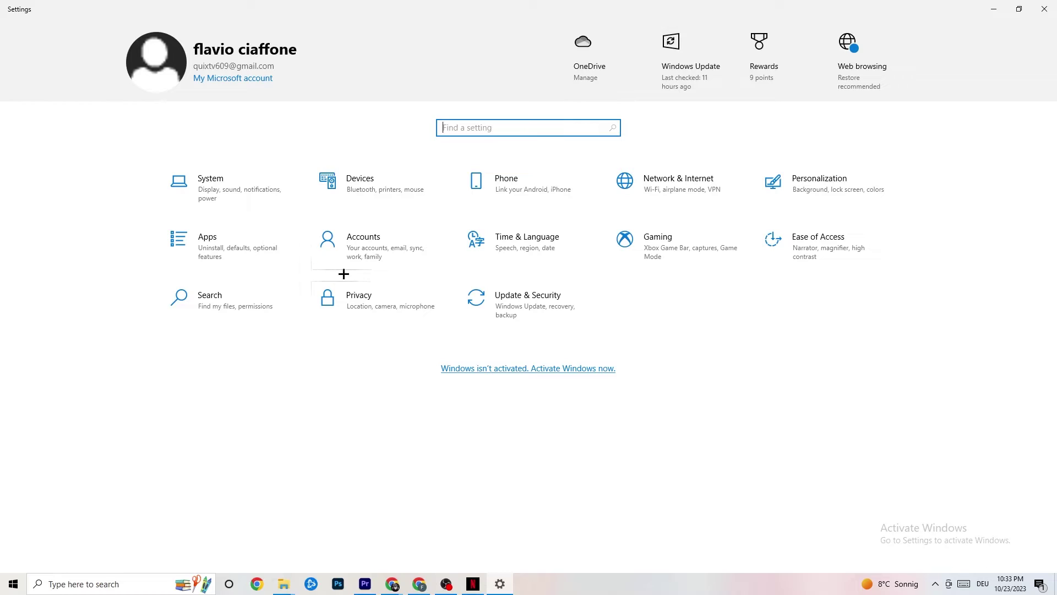
- Check Update & Security, confirm Windows Update reports up to date, and close Settings
left_click(554, 318)
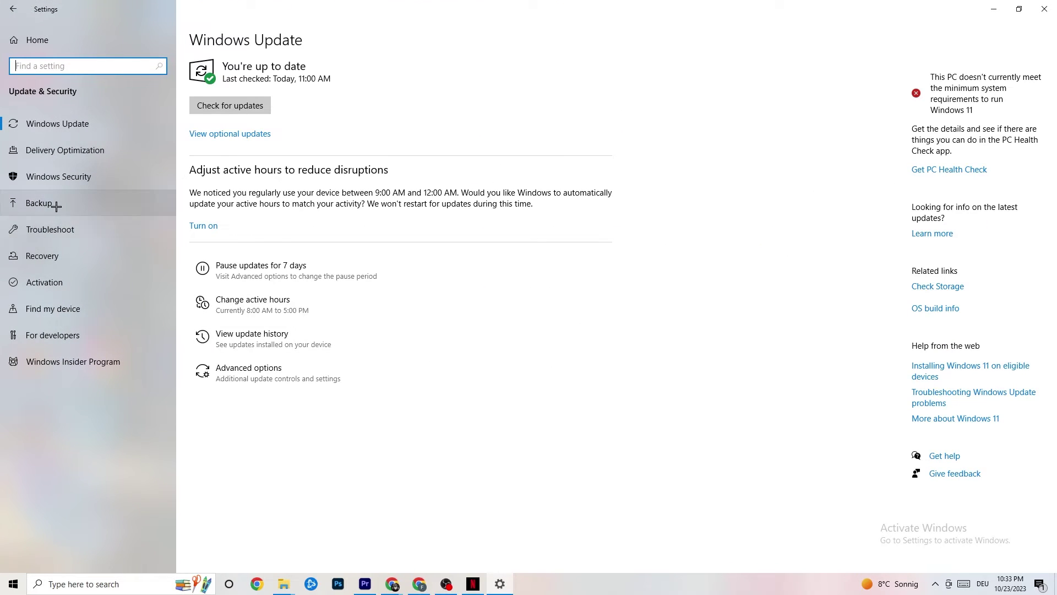
left_click(57, 229)
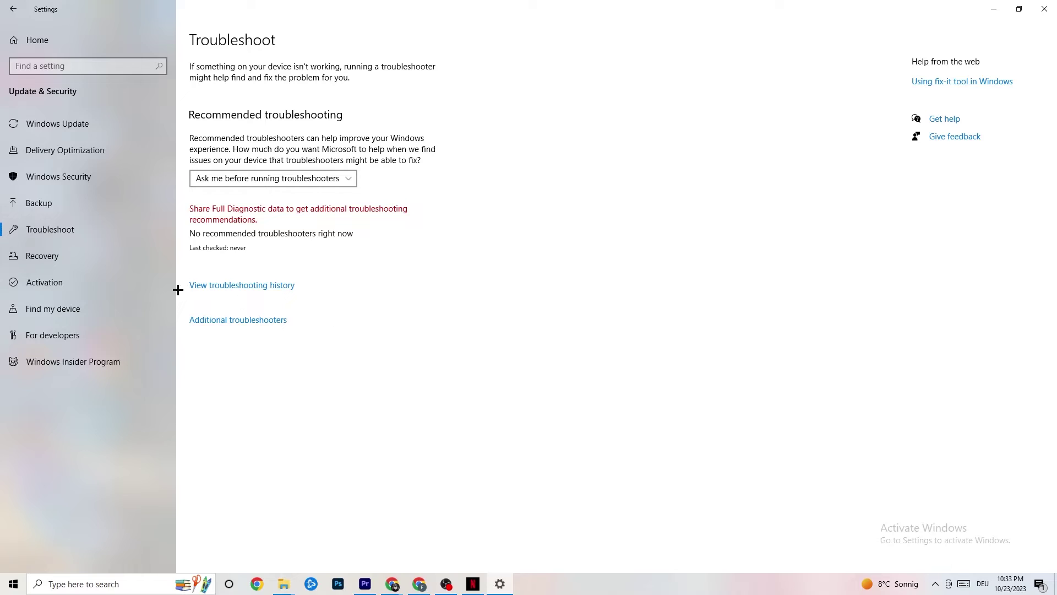
left_click(85, 125)
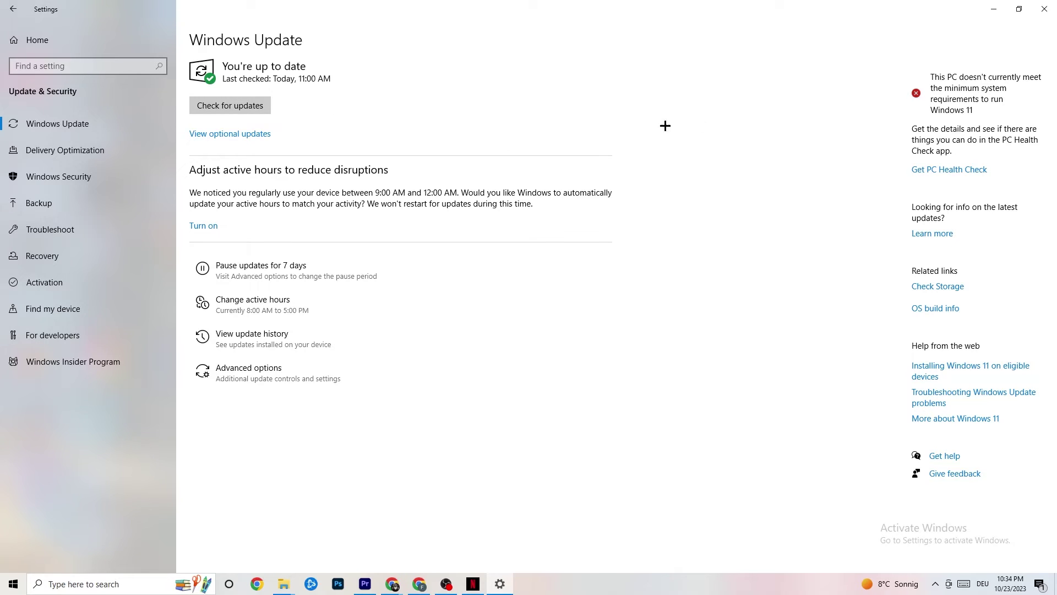
left_click(1045, 9)
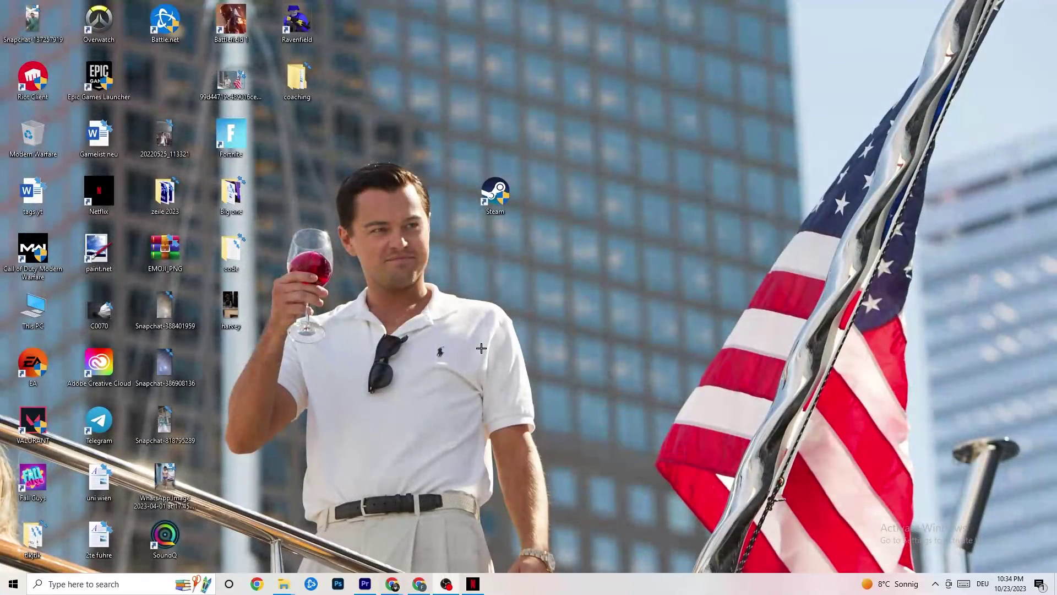